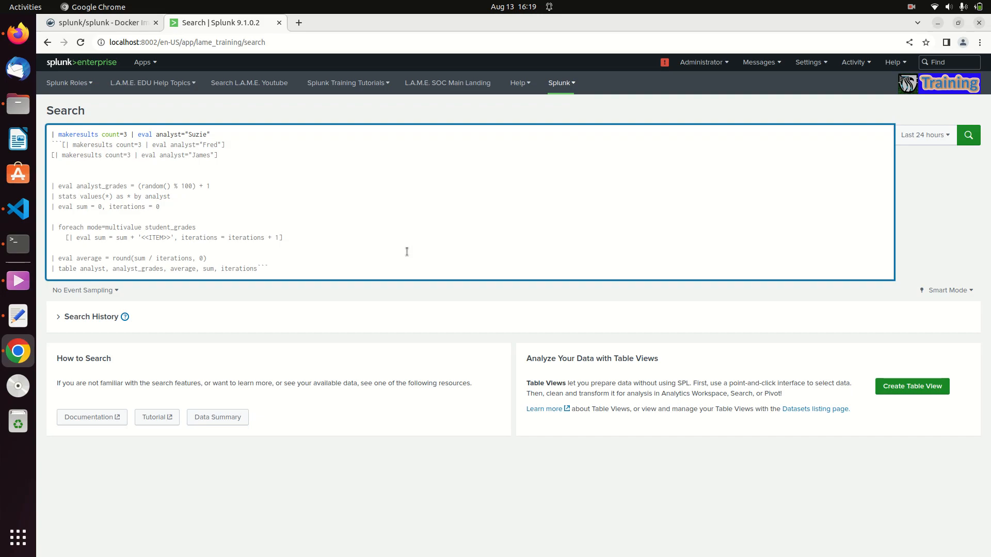
Step: Insert two blank lines between the first makeresults line and the commented block, and run the search
{"action": "left_click", "coordinate": [232, 133]}
{"action": "key", "text": "Return"}
{"action": "key", "text": "Return"}
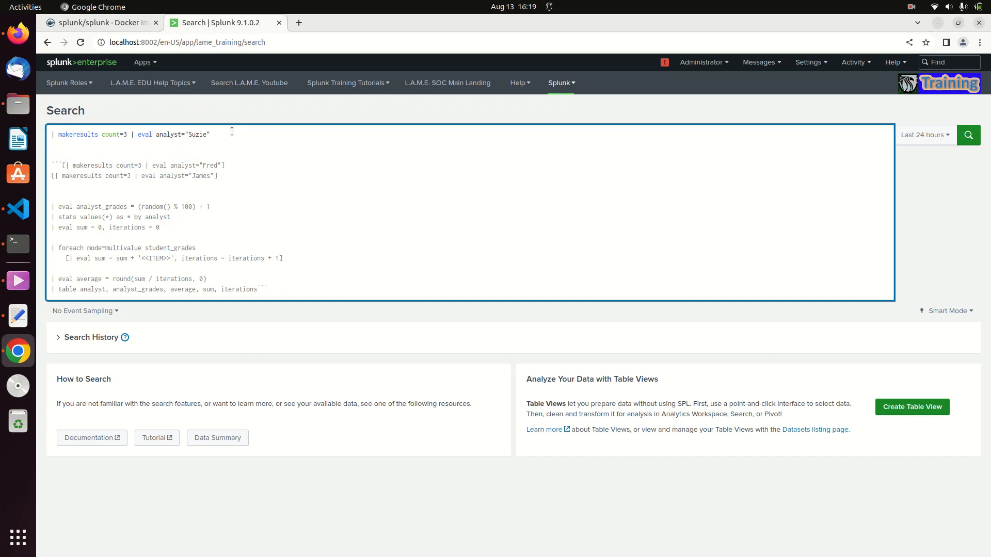
{"action": "key", "text": "Up"}
{"action": "key", "text": "Up"}
{"action": "key", "text": "Up"}
{"action": "double_click", "coordinate": [71, 133]}
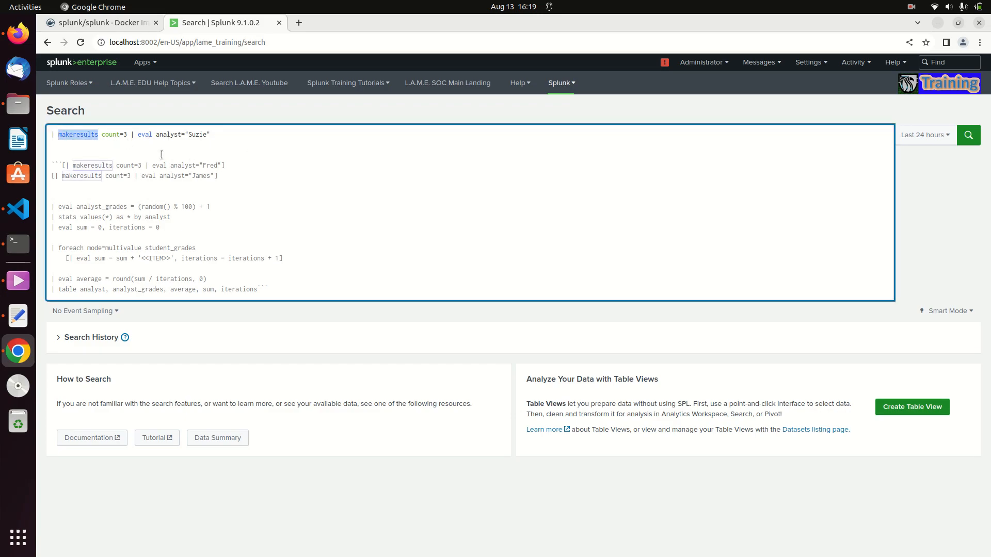
{"action": "left_click", "coordinate": [219, 141]}
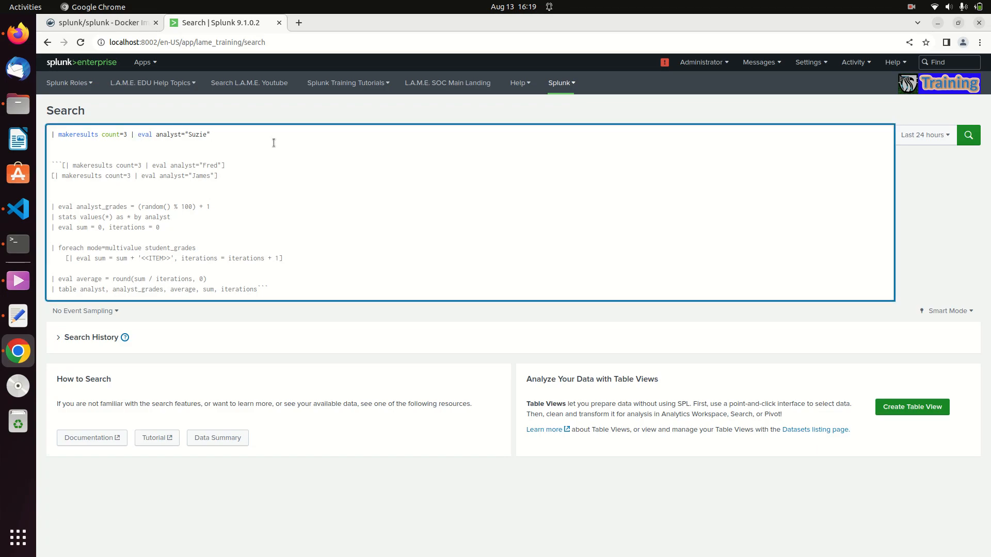
{"action": "key", "text": "Return"}
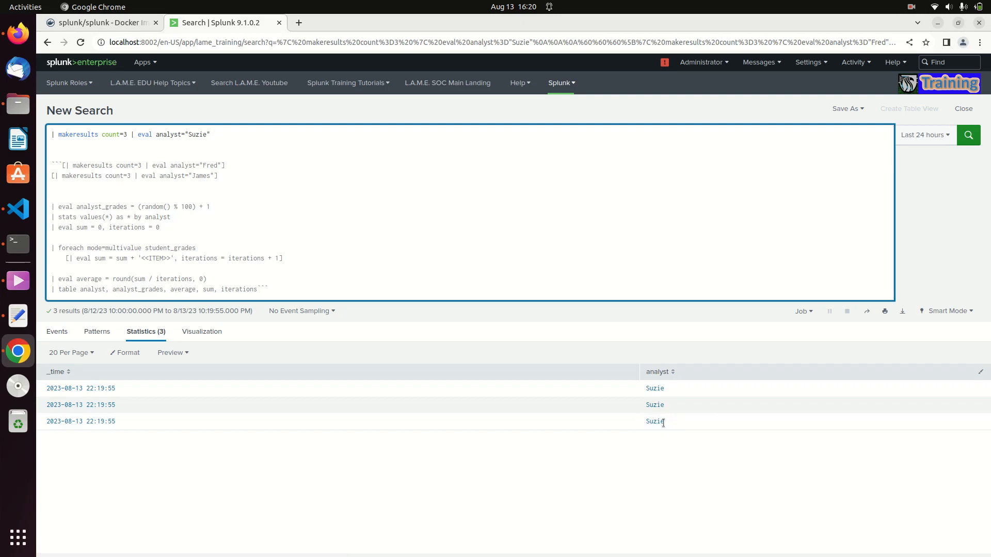
Step: Enclose the first makeresults line in square brackets to make it a subsearch
{"action": "left_click", "coordinate": [61, 166]}
{"action": "left_click", "coordinate": [61, 165]}
{"action": "key", "text": "ctrl+Home"}
{"action": "type", "text": "["}
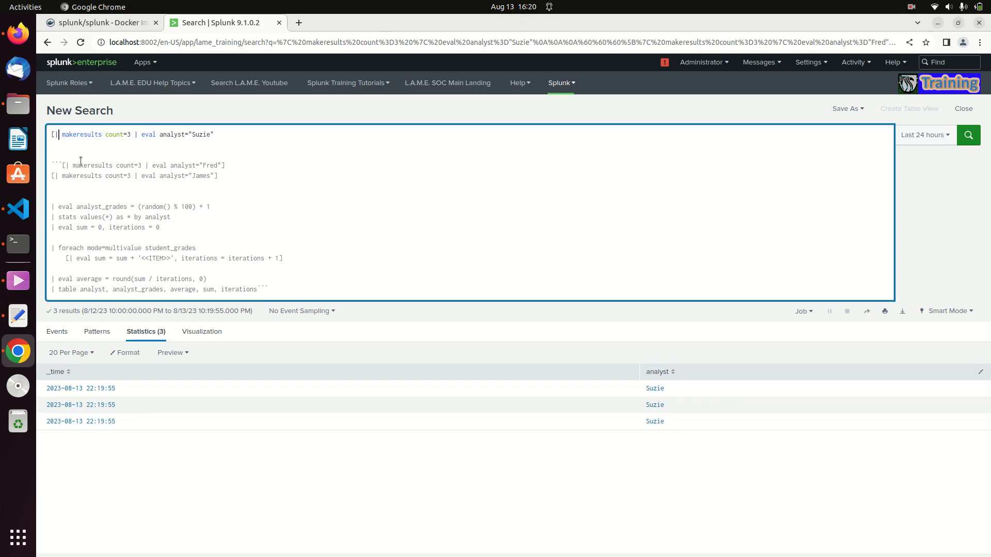
{"action": "key", "text": "Right"}
{"action": "key", "text": "Right"}
{"action": "key", "text": "Right"}
{"action": "key", "text": "Right"}
{"action": "key", "text": "Right"}
{"action": "key", "text": "Right"}
{"action": "key", "text": "Right"}
{"action": "key", "text": "Right"}
{"action": "key", "text": "Right"}
{"action": "key", "text": "Right"}
{"action": "key", "text": "Right"}
{"action": "key", "text": "Right"}
{"action": "key", "text": "Right"}
{"action": "key", "text": "Right"}
{"action": "key", "text": "Right"}
{"action": "key", "text": "Right"}
{"action": "key", "text": "Right"}
{"action": "key", "text": "Right"}
{"action": "key", "text": "Right"}
{"action": "key", "text": "Right"}
Step: Add a "| union" line above the first bracketed makeresults subsearch
{"action": "key", "text": "Right"}
{"action": "key", "text": "Right"}
{"action": "key", "text": "Right"}
{"action": "key", "text": "Right"}
{"action": "key", "text": "Right"}
{"action": "key", "text": "Right"}
{"action": "key", "text": "Right"}
{"action": "key", "text": "Right"}
{"action": "key", "text": "Right"}
{"action": "key", "text": "Right"}
{"action": "key", "text": "Right"}
{"action": "key", "text": "Right"}
{"action": "key", "text": "Right"}
{"action": "key", "text": "Right"}
{"action": "key", "text": "Right"}
{"action": "key", "text": "Right"}
{"action": "key", "text": "Right"}
{"action": "key", "text": "Left"}
{"action": "key", "text": "Left"}
{"action": "type", "text": "]"}
{"action": "key", "text": "Left"}
{"action": "key", "text": "Left"}
{"action": "key", "text": "Left"}
{"action": "key", "text": "Left"}
{"action": "key", "text": "Left"}
{"action": "key", "text": "Left"}
{"action": "key", "text": "Left"}
{"action": "key", "text": "Left"}
{"action": "key", "text": "Left"}
{"action": "key", "text": "Left"}
{"action": "key", "text": "Left"}
{"action": "key", "text": "Left"}
{"action": "key", "text": "Left"}
{"action": "key", "text": "Left"}
{"action": "key", "text": "Left"}
{"action": "key", "text": "Left"}
{"action": "key", "text": "Left"}
{"action": "key", "text": "Left"}
{"action": "key", "text": "Left"}
{"action": "key", "text": "Left"}
{"action": "key", "text": "Left"}
{"action": "key", "text": "Left"}
{"action": "key", "text": "Left"}
{"action": "key", "text": "Left"}
{"action": "key", "text": "Left"}
{"action": "key", "text": "Left"}
{"action": "key", "text": "Left"}
{"action": "key", "text": "Left"}
{"action": "key", "text": "Left"}
{"action": "key", "text": "Left"}
{"action": "key", "text": "Left"}
{"action": "key", "text": "Left"}
{"action": "key", "text": "Left"}
{"action": "key", "text": "Left"}
{"action": "key", "text": "Left"}
{"action": "key", "text": "Left"}
{"action": "key", "text": "Left"}
{"action": "key", "text": "Return"}
{"action": "key", "text": "Up"}
{"action": "type", "text": "| union"}
Step: Uncomment the second makeresults subsearch and start the comment block before the third one with ```
{"action": "key", "text": "Right"}
{"action": "key", "text": "Down"}
{"action": "key", "text": "Down"}
{"action": "key", "text": "Down"}
{"action": "key", "text": "Right"}
{"action": "key", "text": "Right"}
{"action": "key", "text": "Right"}
{"action": "key", "text": "BackSpace"}
{"action": "key", "text": "BackSpace"}
{"action": "key", "text": "BackSpace"}
{"action": "key", "text": "Down"}
{"action": "type", "text": "```"}
Step: Remove the blank lines between the first two subsearches, add two before the commented third, and run the search
{"action": "key", "text": "Down"}
{"action": "key", "text": "Up"}
{"action": "key", "text": "Up"}
{"action": "key", "text": "Delete"}
{"action": "key", "text": "Delete"}
{"action": "key", "text": "Down"}
{"action": "key", "text": "Return"}
{"action": "key", "text": "Return"}
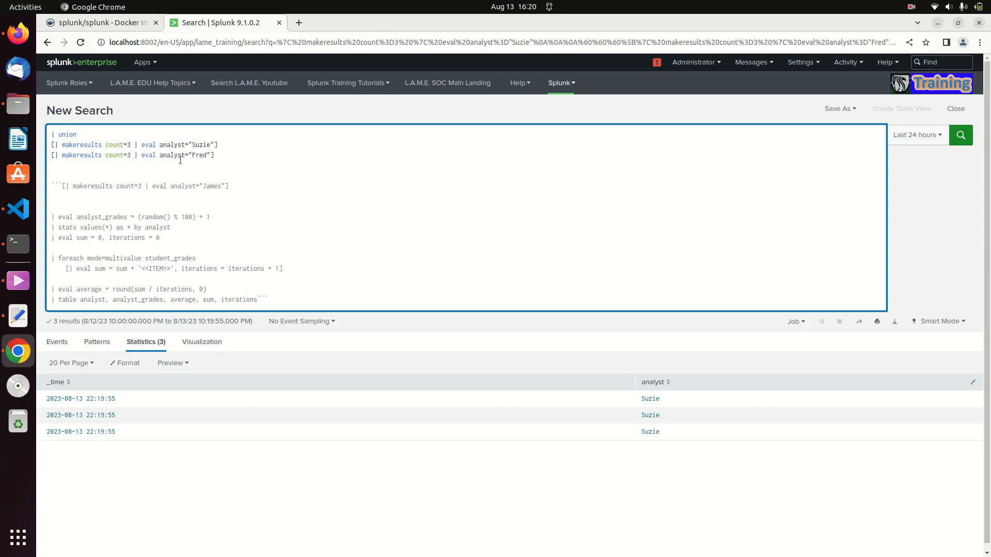
{"action": "key", "text": "Return"}
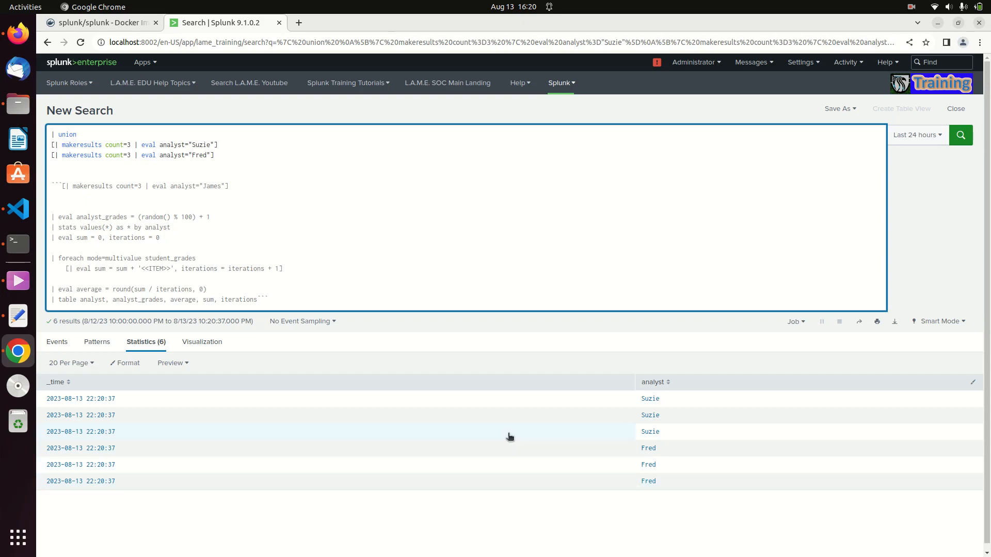
Step: Uncomment the third makeresults subsearch, start the ``` comment before the eval analyst_grades line, and run the search
{"action": "key", "text": "BackSpace"}
{"action": "key", "text": "BackSpace"}
{"action": "key", "text": "BackSpace"}
{"action": "key", "text": "BackSpace"}
{"action": "key", "text": "BackSpace"}
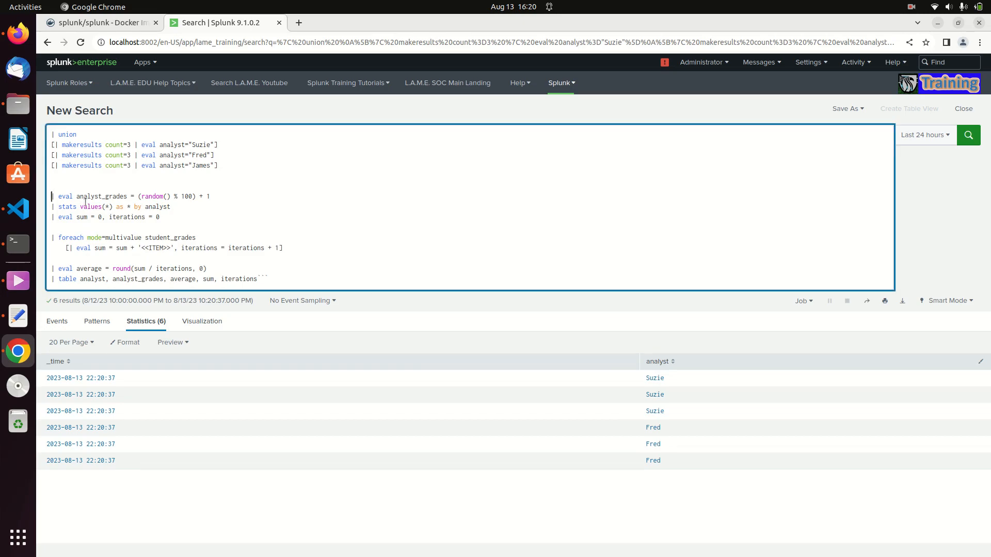
{"action": "type", "text": "```"}
{"action": "key", "text": "Return"}
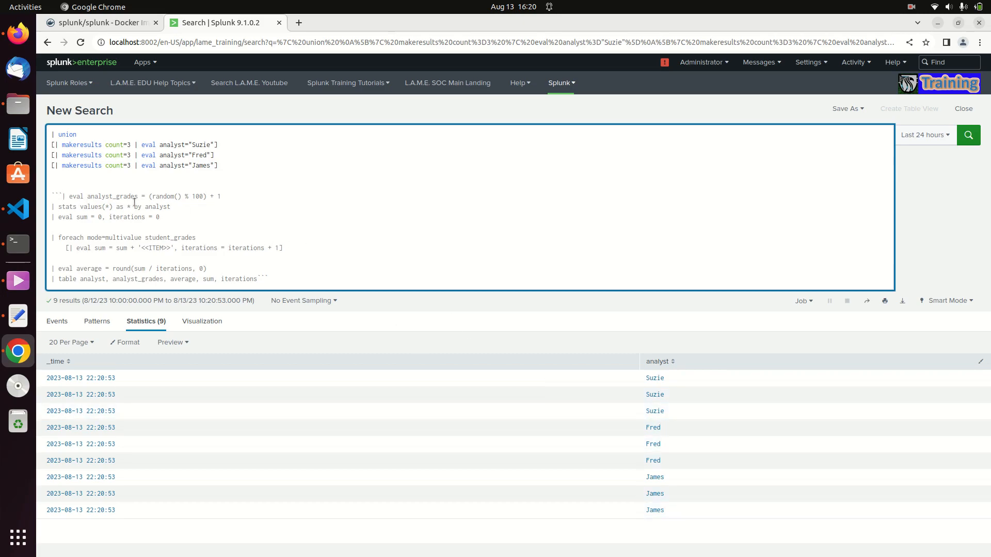
Step: Uncomment the eval analyst_grades line, start the ``` comment before the stats line, and run the search
{"action": "key", "text": "BackSpace"}
{"action": "key", "text": "BackSpace"}
{"action": "key", "text": "BackSpace"}
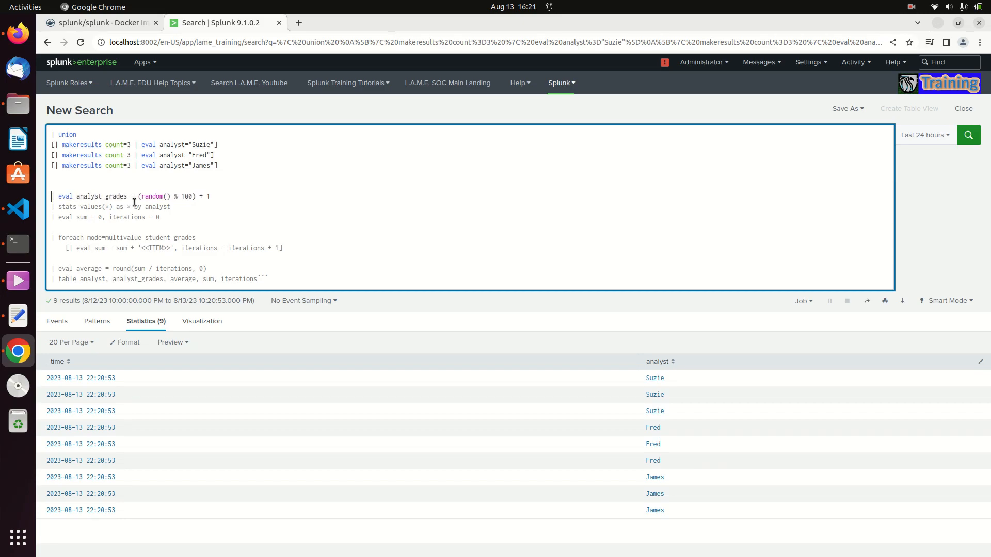
{"action": "key", "text": "Down"}
{"action": "key", "text": "Down"}
{"action": "key", "text": "Down"}
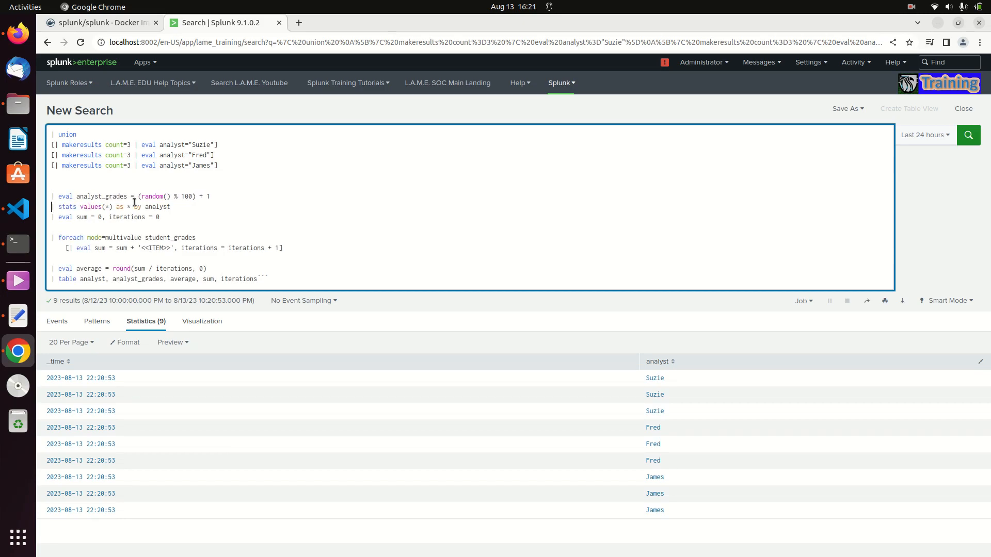
{"action": "key", "text": "Up"}
{"action": "key", "text": "Up"}
{"action": "type", "text": "```"}
{"action": "key", "text": "Return"}
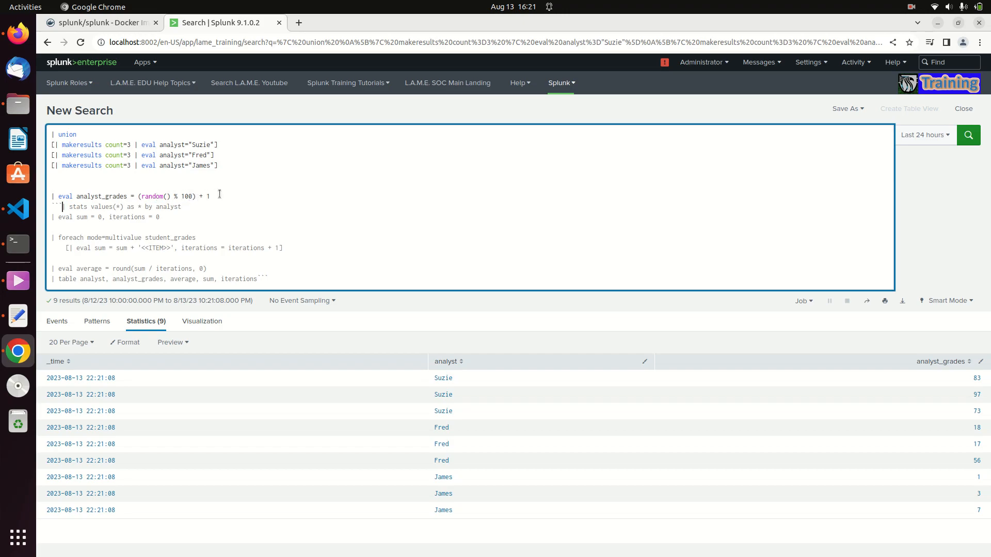
Step: Try 90 as the random() modulus in the analyst_grades expression, restore 100, and rerun the search
{"action": "double_click", "coordinate": [191, 197]}
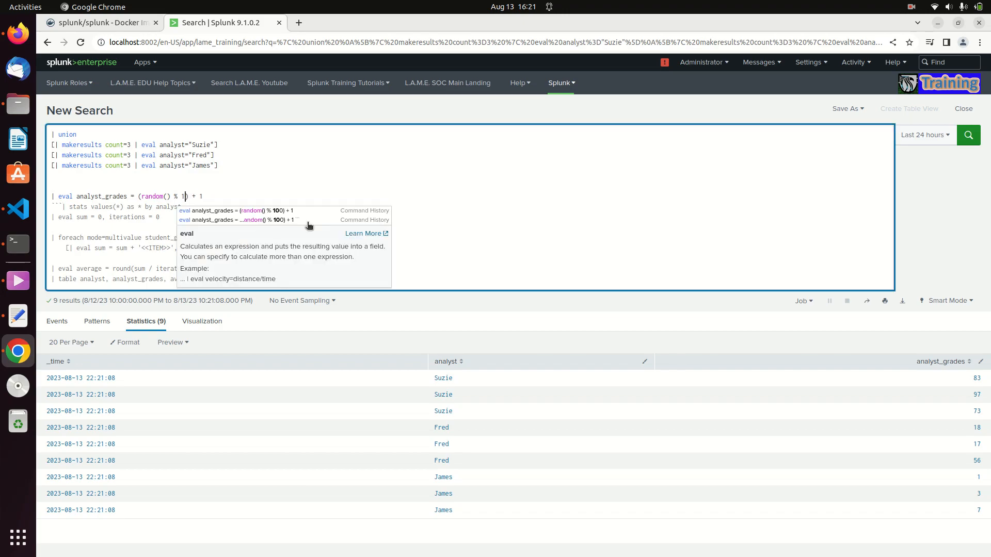
{"action": "type", "text": "90"}
{"action": "key", "text": "Escape"}
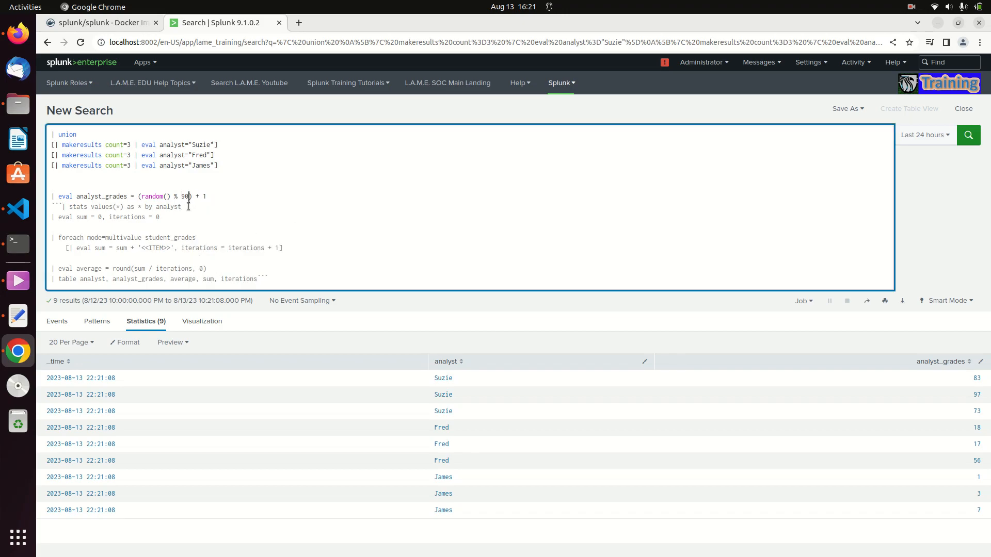
{"action": "key", "text": "BackSpace"}
{"action": "key", "text": "BackSpace"}
{"action": "type", "text": "1"}
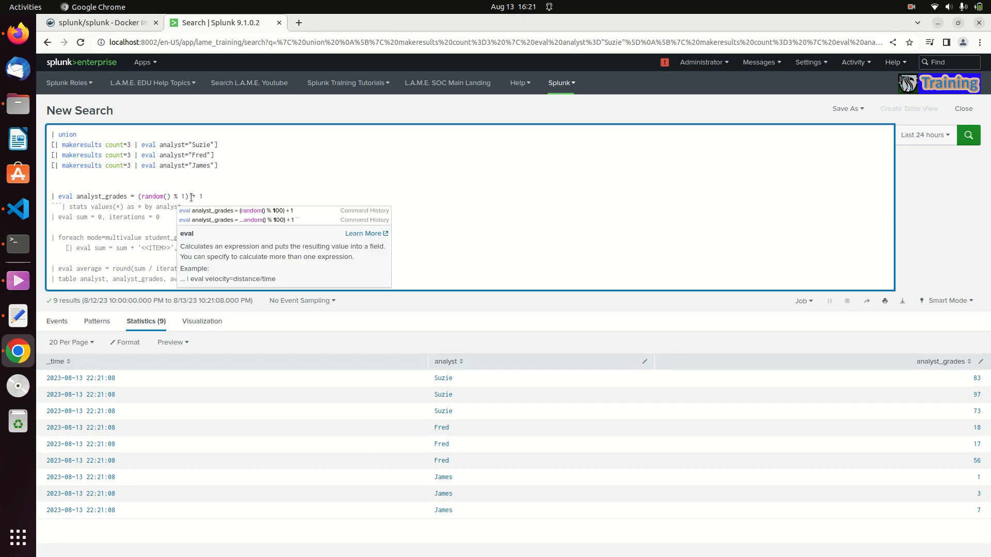
{"action": "type", "text": "00"}
{"action": "left_click", "coordinate": [237, 198]}
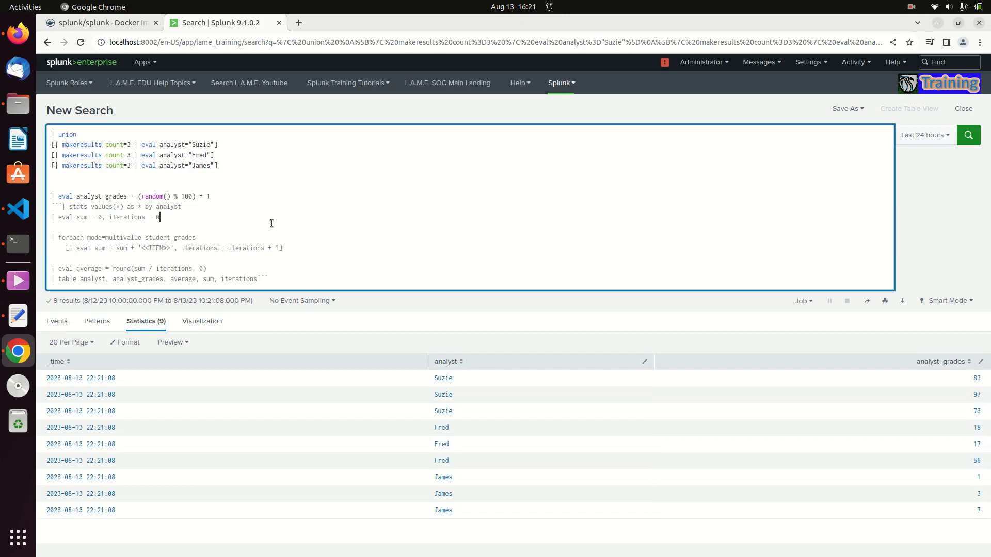
{"action": "key", "text": "Return"}
Step: Remove the ``` tickmarks in front of the stats line to uncomment it
{"action": "left_click", "coordinate": [61, 207]}
{"action": "key", "text": "BackSpace"}
{"action": "key", "text": "BackSpace"}
{"action": "key", "text": "BackSpace"}
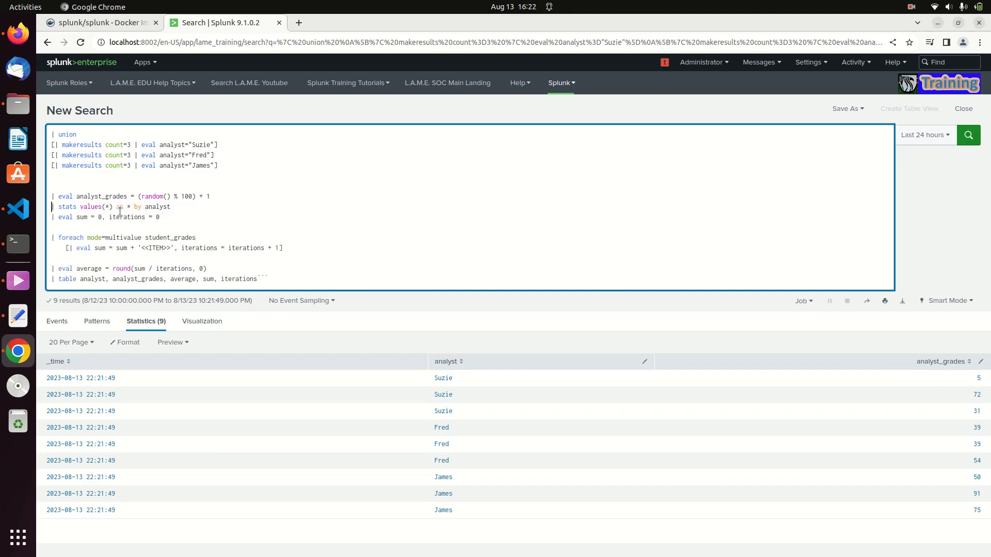
Step: Replace values(*) as * with count in the stats line, start the ``` comment before eval sum, and run the search
{"action": "left_click_drag", "start_coordinate": [133, 208], "coordinate": [80, 207]}
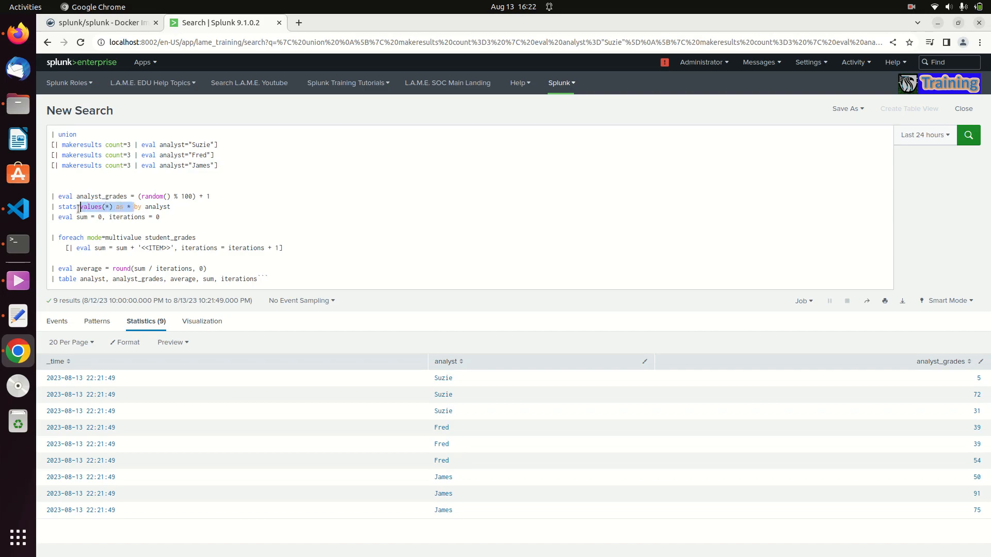
{"action": "key", "text": "BackSpace"}
{"action": "key", "text": "Return"}
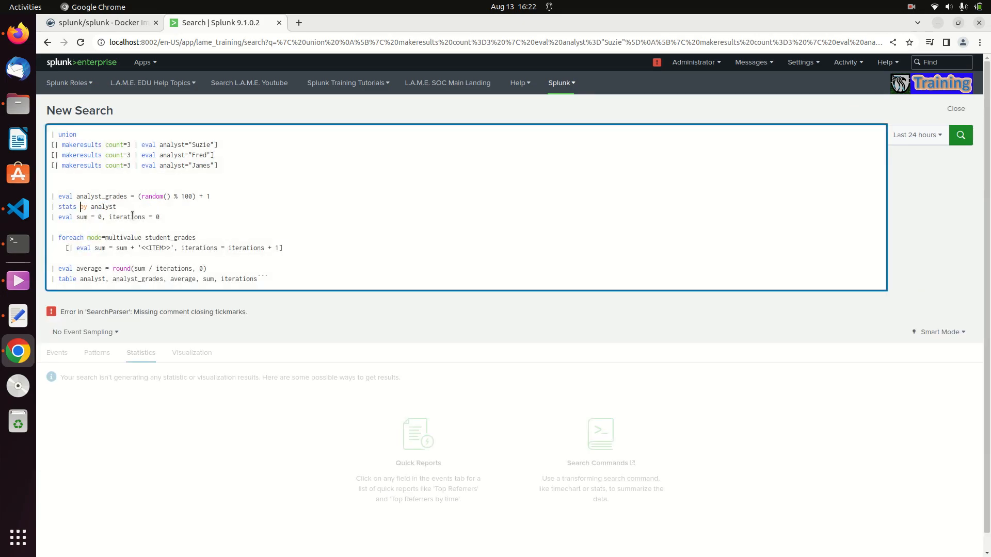
{"action": "type", "text": "count"}
{"action": "left_click", "coordinate": [52, 217]}
{"action": "type", "text": "```"}
{"action": "key", "text": "Return"}
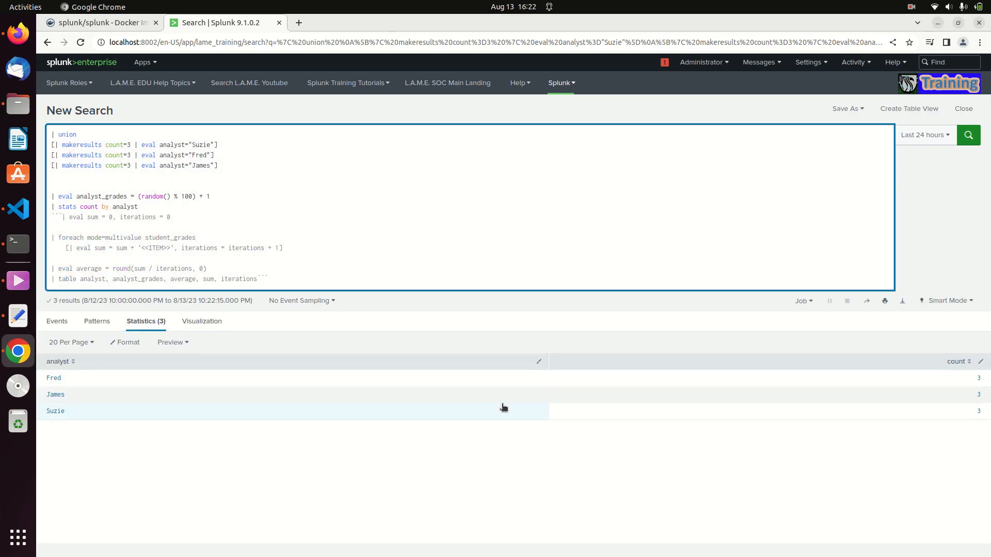
Step: Undo the count edit in the stats line, start the ``` comment before eval sum, and run the search
{"action": "left_click", "coordinate": [81, 207]}
{"action": "key", "text": "ctrl+z"}
{"action": "key", "text": "ctrl+z"}
{"action": "key", "text": "ctrl+z"}
{"action": "key", "text": "ctrl+z"}
{"action": "left_click", "coordinate": [56, 219]}
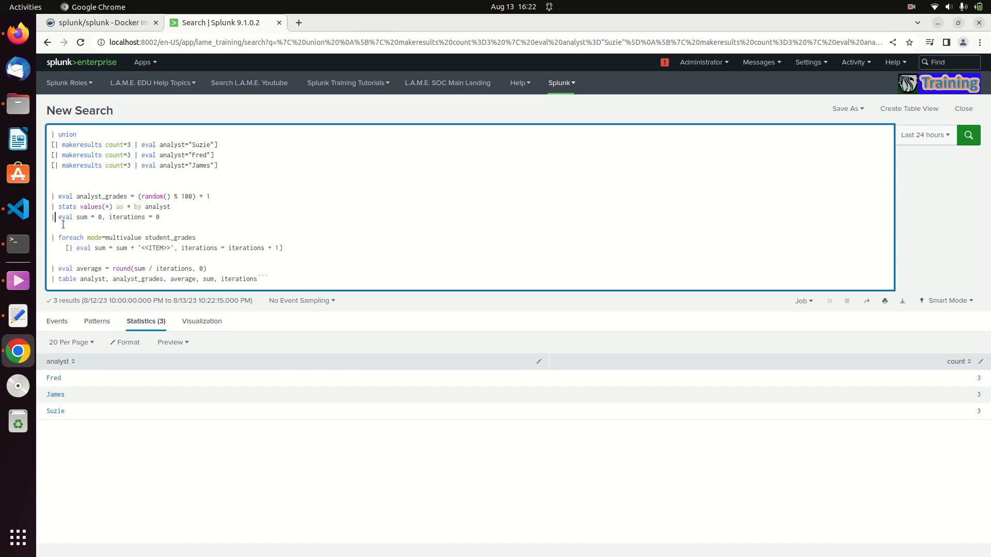
{"action": "type", "text": "```"}
{"action": "key", "text": "Return"}
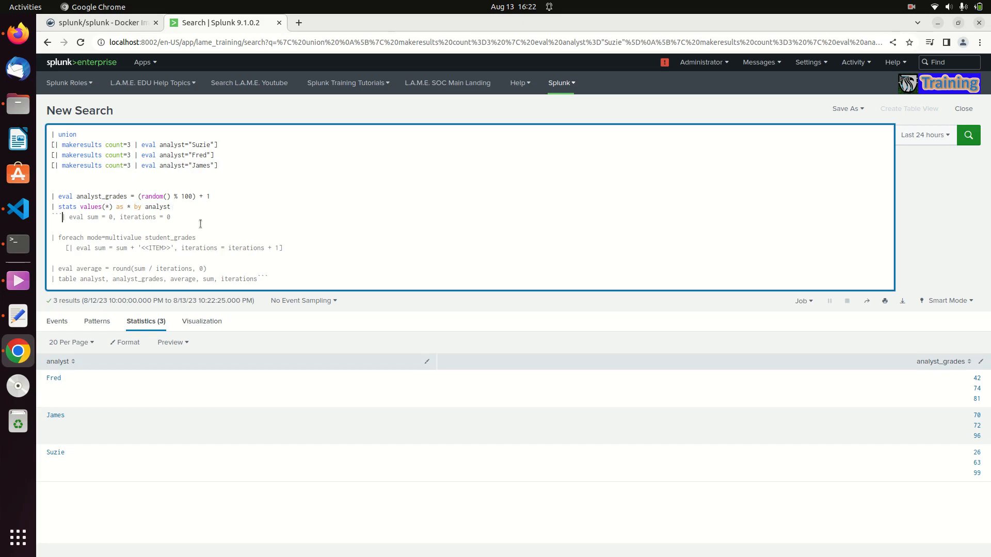
Step: Uncomment the line initializing sum and iterations, and start the ``` comment before the foreach line
{"action": "left_click_drag", "start_coordinate": [80, 207], "coordinate": [133, 208]}
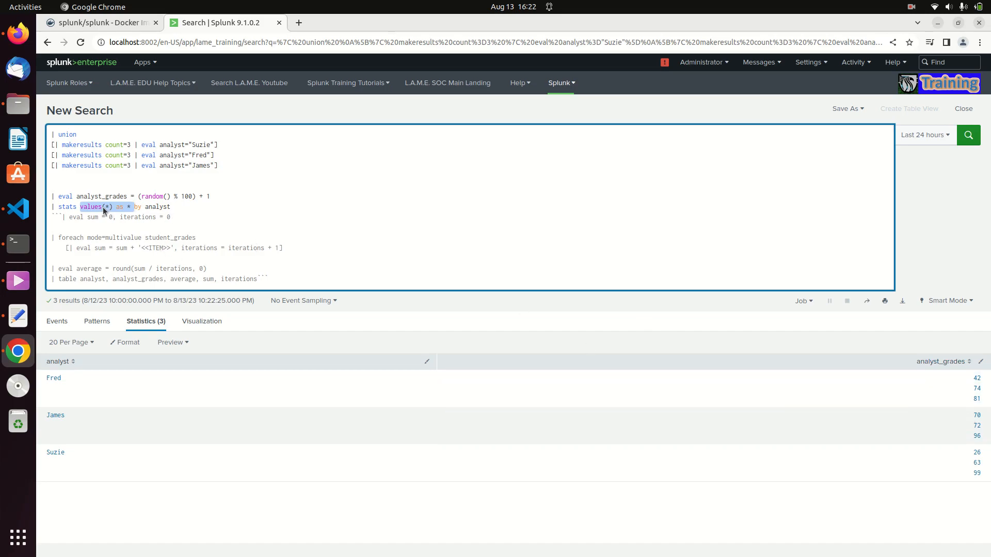
{"action": "left_click", "coordinate": [66, 217]}
{"action": "key", "text": "BackSpace"}
{"action": "key", "text": "BackSpace"}
{"action": "key", "text": "BackSpace"}
{"action": "key", "text": "Down"}
{"action": "key", "text": "Down"}
{"action": "type", "text": "```"}
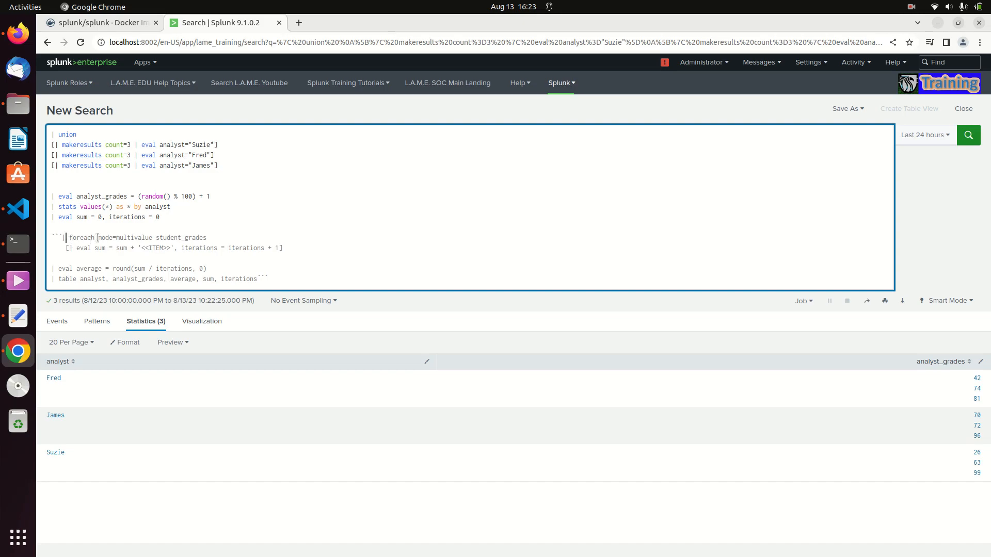
Step: Remove the ``` tickmarks before the foreach line and after the final table line to uncomment the rest
{"action": "key", "text": "BackSpace"}
{"action": "key", "text": "BackSpace"}
{"action": "key", "text": "BackSpace"}
{"action": "key", "text": "Down"}
{"action": "key", "text": "Down"}
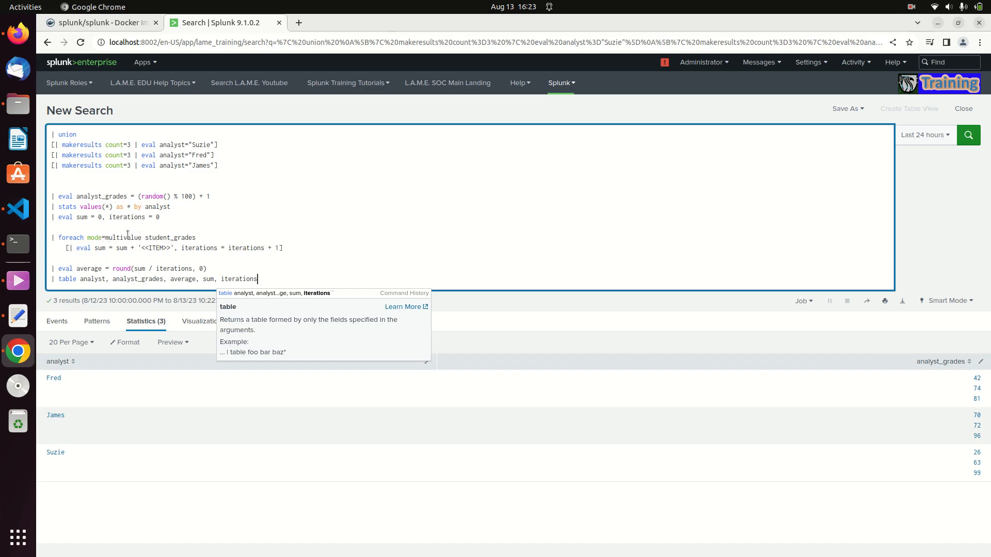
Step: Change the foreach field from student_grades to analyst_grades
{"action": "left_click", "coordinate": [166, 240]}
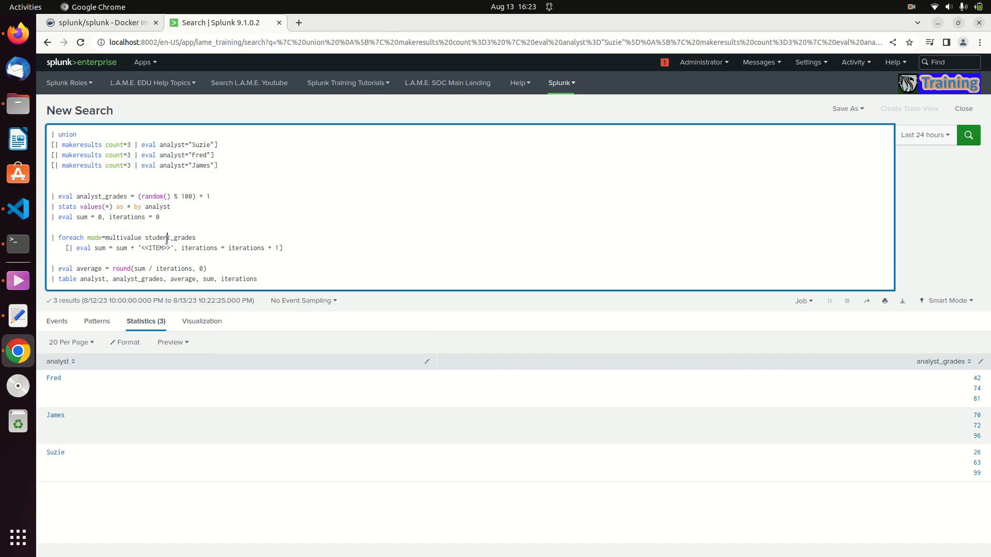
{"action": "key", "text": "Delete"}
{"action": "key", "text": "BackSpace"}
{"action": "key", "text": "BackSpace"}
{"action": "key", "text": "BackSpace"}
{"action": "key", "text": "BackSpace"}
{"action": "key", "text": "BackSpace"}
{"action": "key", "text": "BackSpace"}
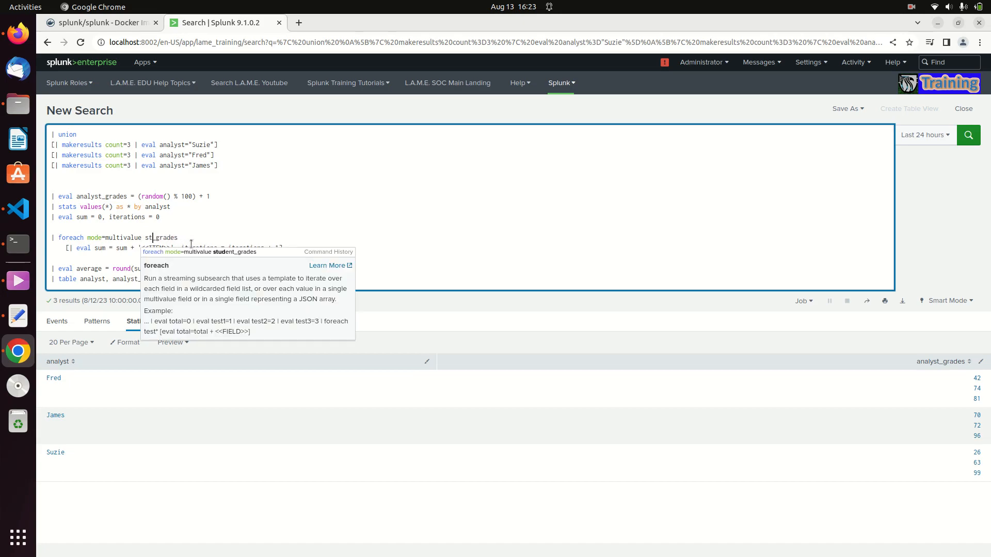
{"action": "type", "text": "analyst"}
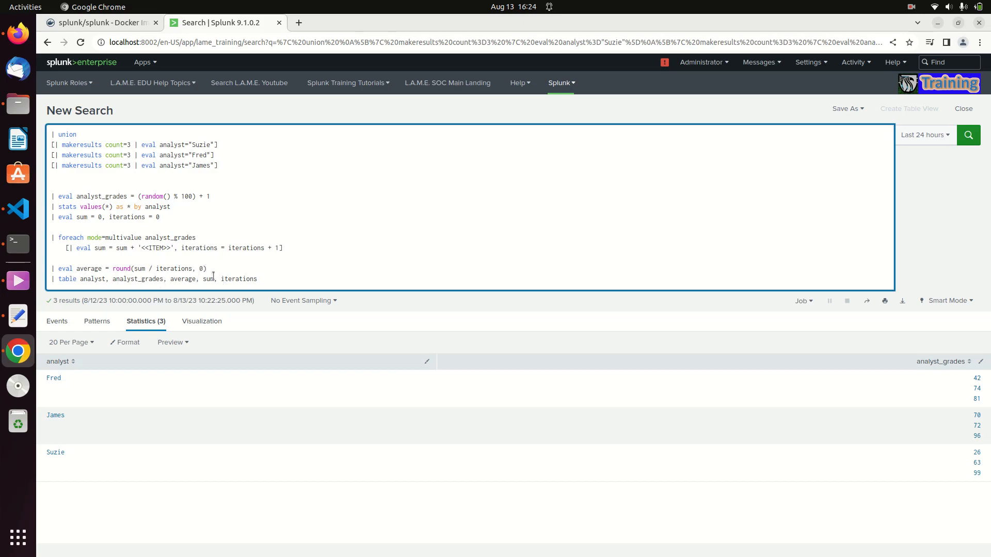
Step: Run the complete search to tabulate each analyst's grades, average, sum and iterations
{"action": "left_click", "coordinate": [265, 279]}
{"action": "key", "text": "Return"}
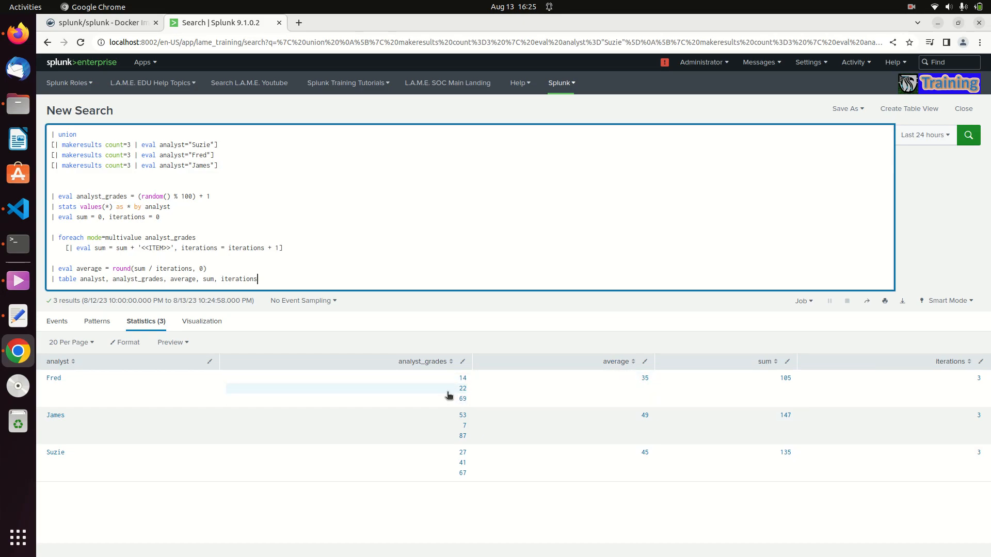
{"action": "double_click", "coordinate": [271, 282]}
{"action": "left_click", "coordinate": [271, 281]}
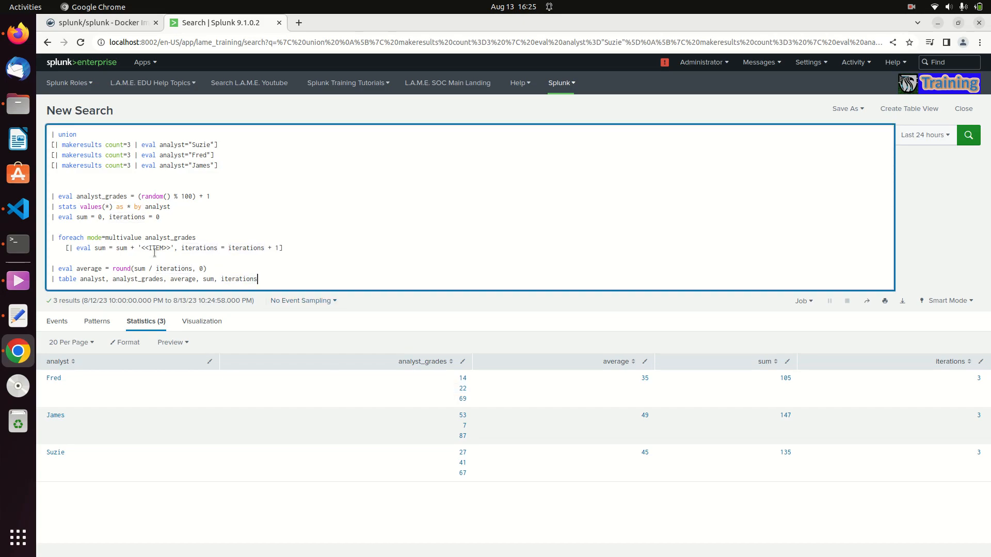